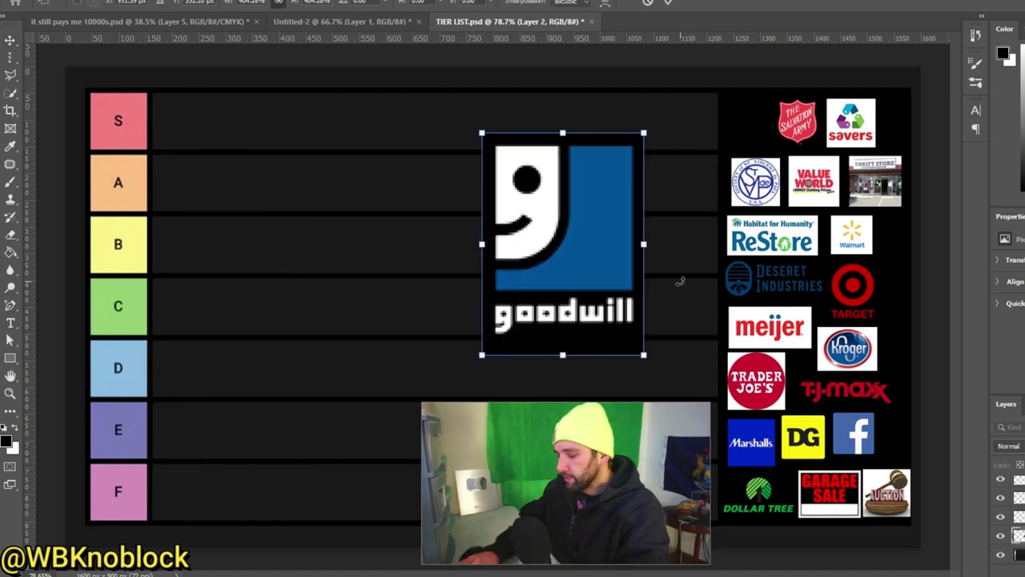
Step: Scale the enlarged Goodwill logo down to about 28% and place it at the start of the C row
{"action": "key", "text": "Return"}
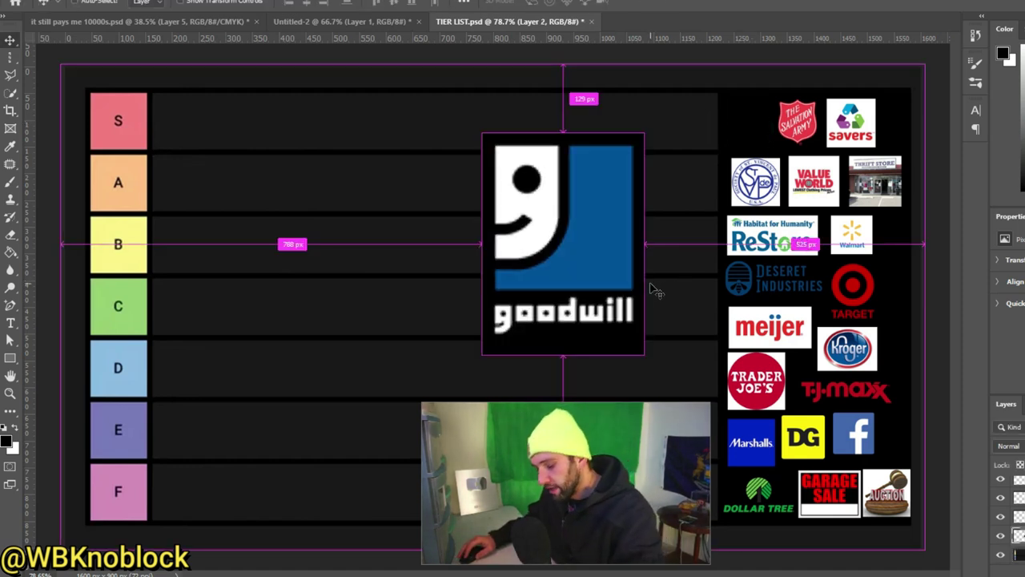
{"action": "key", "text": "ctrl+t"}
{"action": "left_click_drag", "start_coordinate": [642, 352], "coordinate": [518, 202]}
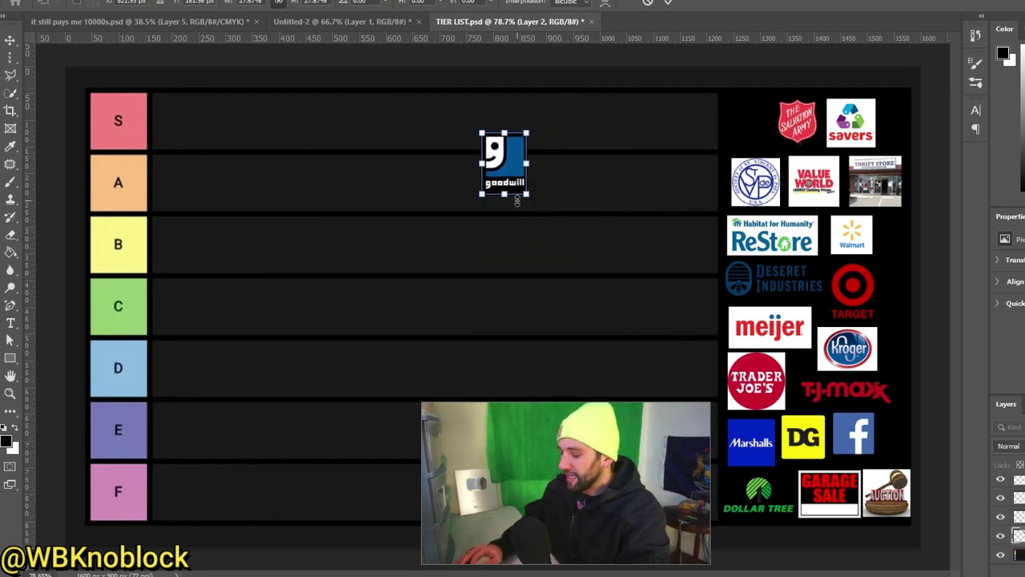
{"action": "key", "text": "Return"}
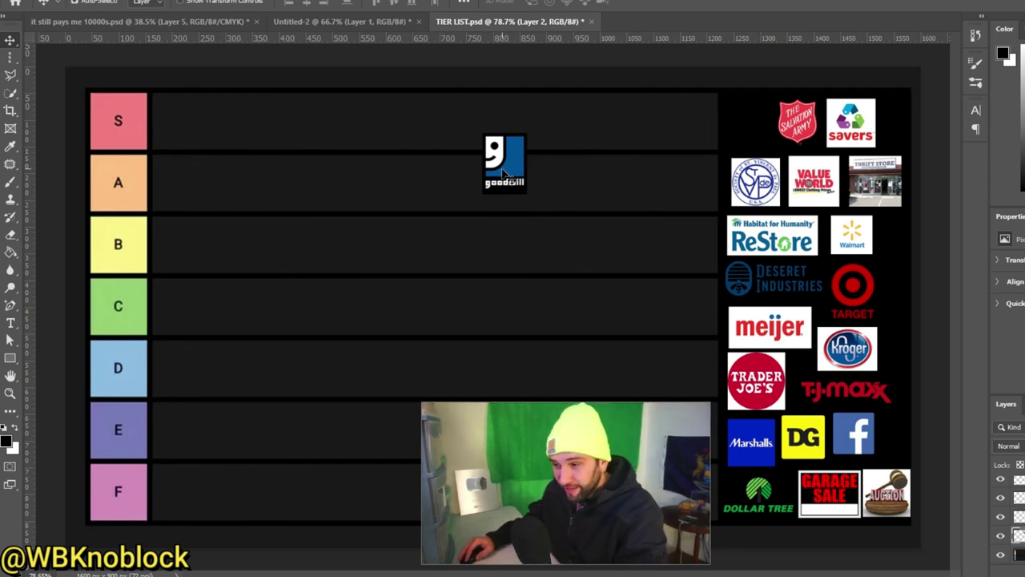
{"action": "left_click_drag", "start_coordinate": [503, 166], "coordinate": [168, 312]}
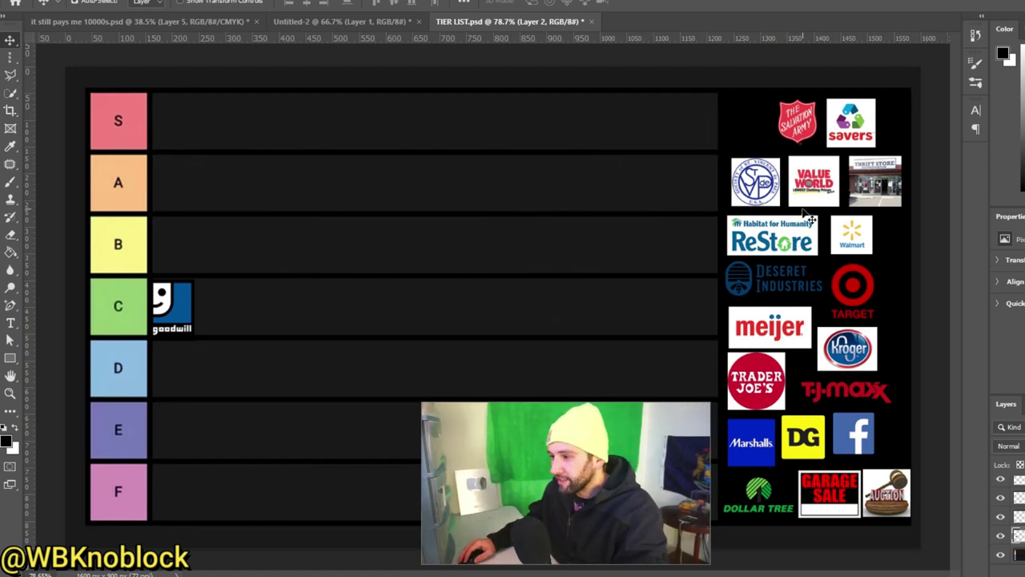
Step: Place the Salvation Army logo across the A and B rows and the Savers logo across the C and D rows
{"action": "left_click_drag", "start_coordinate": [807, 130], "coordinate": [490, 186]}
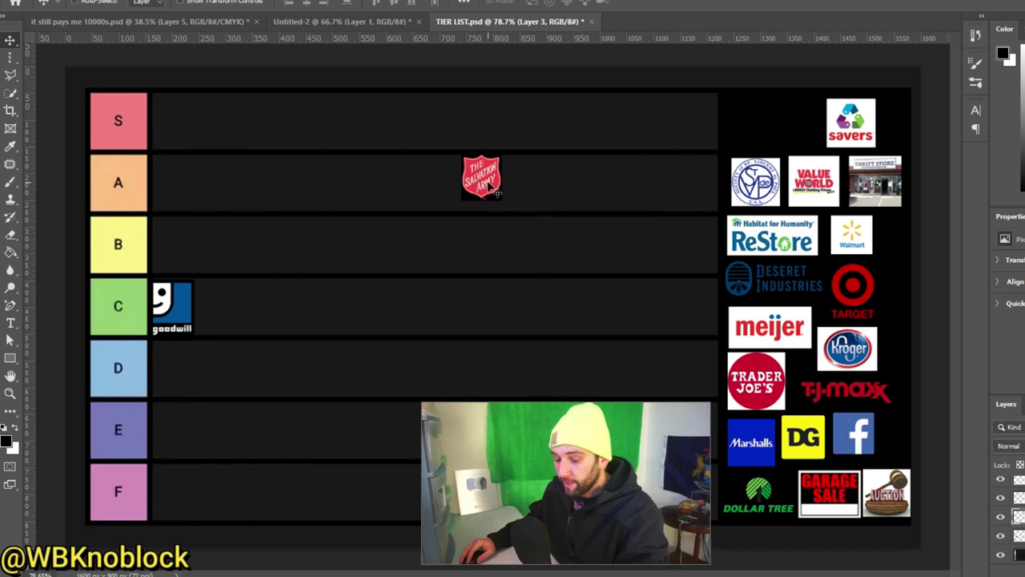
{"action": "left_click_drag", "start_coordinate": [475, 189], "coordinate": [183, 218]}
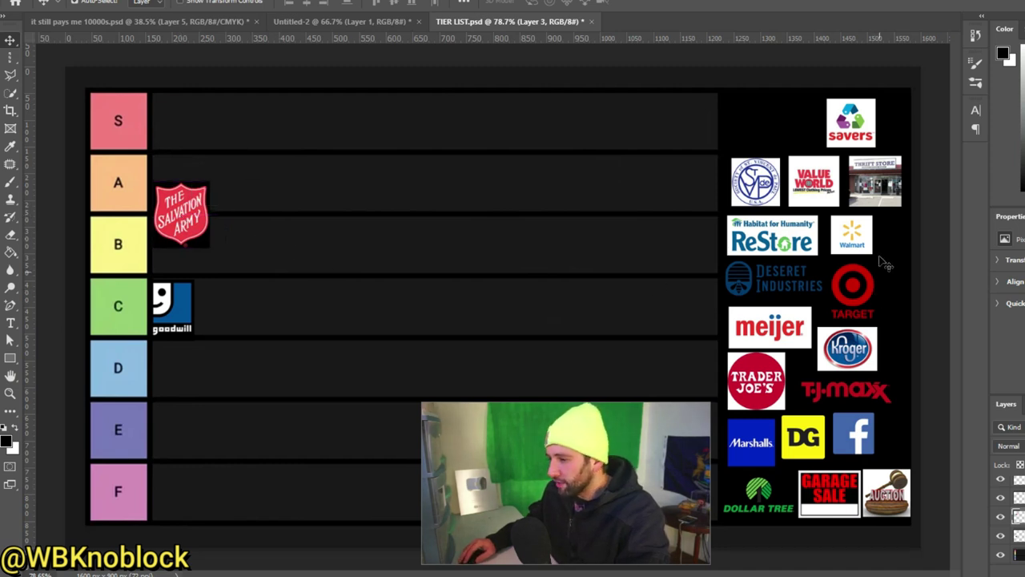
{"action": "left_click_drag", "start_coordinate": [856, 129], "coordinate": [221, 356]}
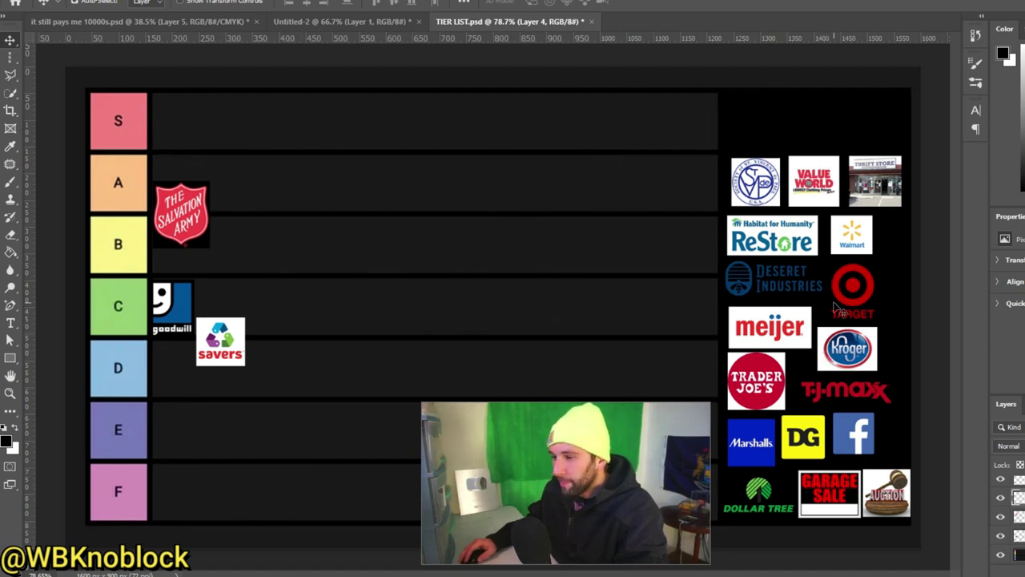
Step: Enlarge the Society of St. Vincent de Paul logo slightly and place it in the C row past the Savers logo
{"action": "left_click_drag", "start_coordinate": [755, 182], "coordinate": [367, 227]}
{"action": "key", "text": "ctrl+t"}
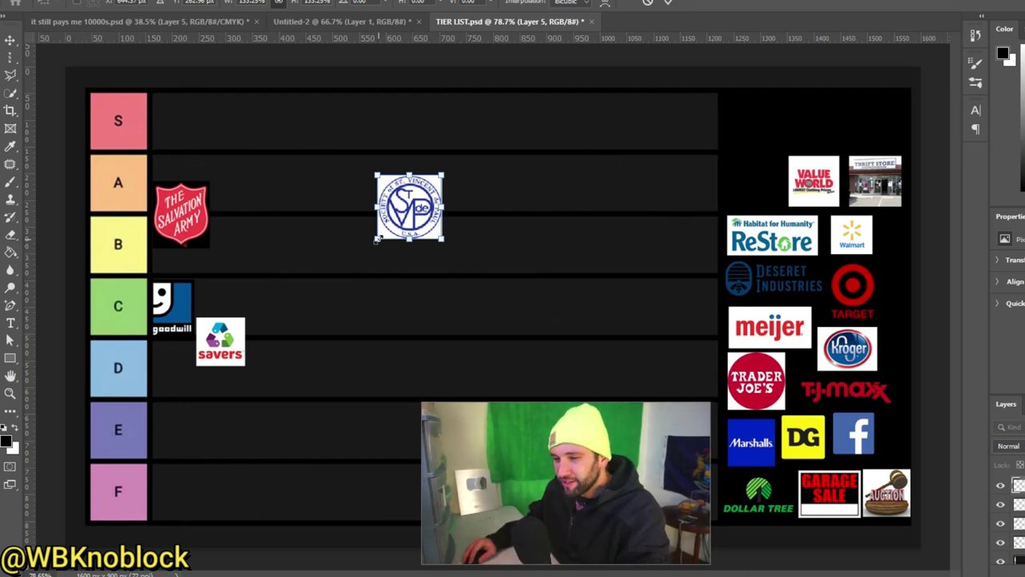
{"action": "left_click_drag", "start_coordinate": [377, 238], "coordinate": [387, 229]}
{"action": "key", "text": "Return"}
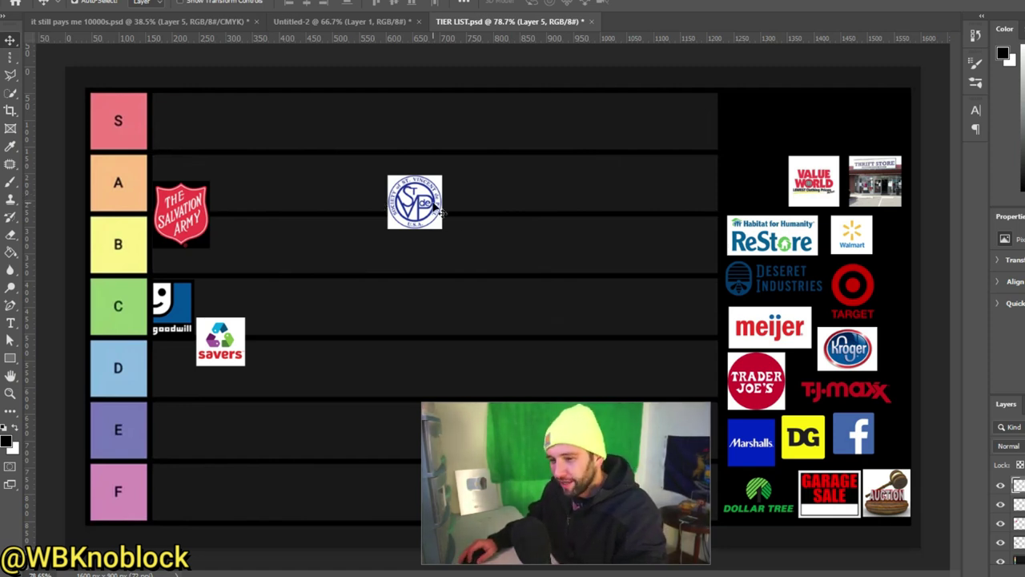
{"action": "left_click_drag", "start_coordinate": [399, 210], "coordinate": [285, 317]}
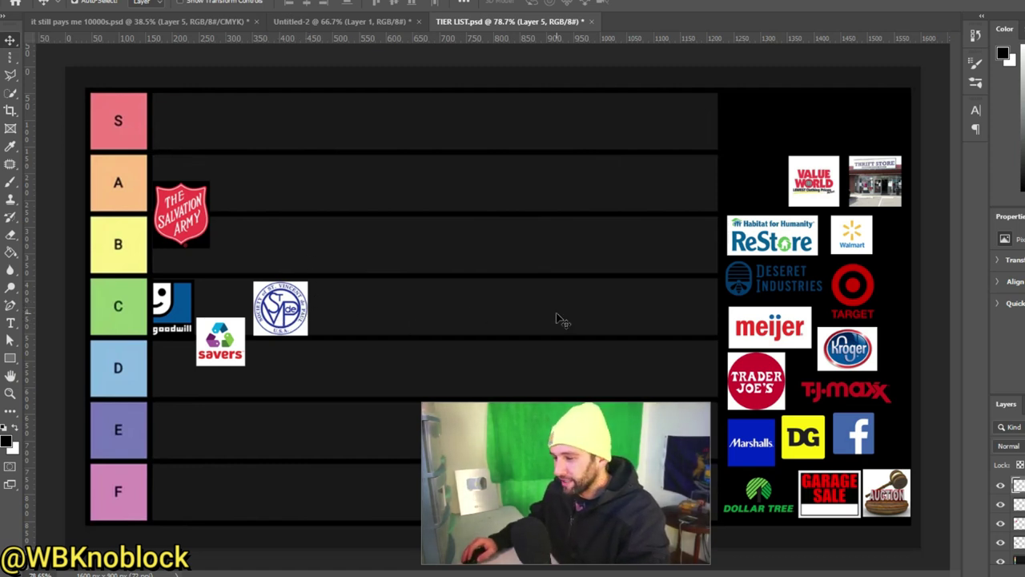
Step: Enlarge the Value World logo moderately and place it across the B and C rows, just past the St. Vincent de Paul logo
{"action": "left_click_drag", "start_coordinate": [813, 183], "coordinate": [439, 285]}
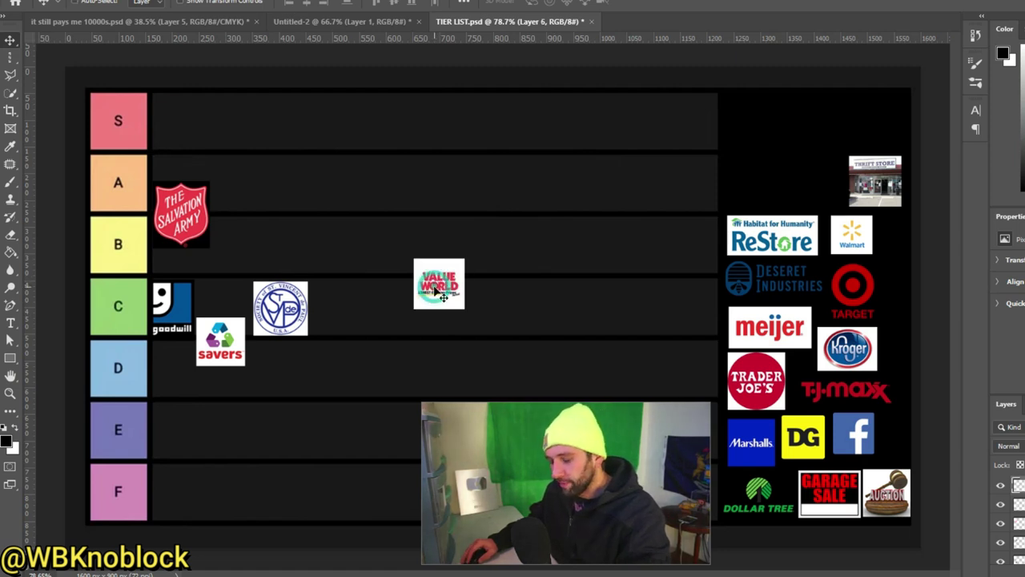
{"action": "key", "text": "ctrl+t"}
{"action": "left_click_drag", "start_coordinate": [413, 258], "coordinate": [304, 146]}
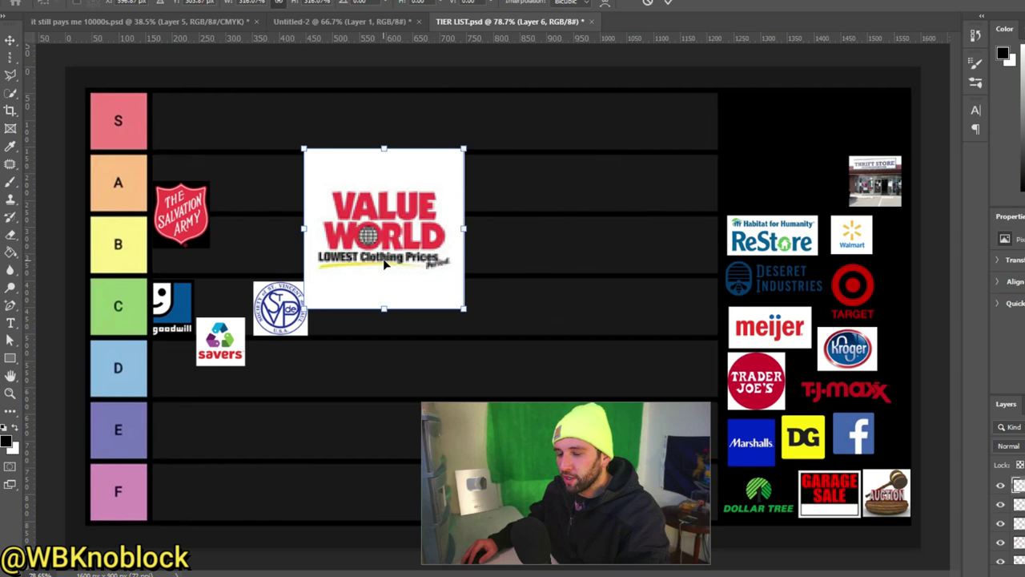
{"action": "left_click_drag", "start_coordinate": [362, 240], "coordinate": [431, 312]}
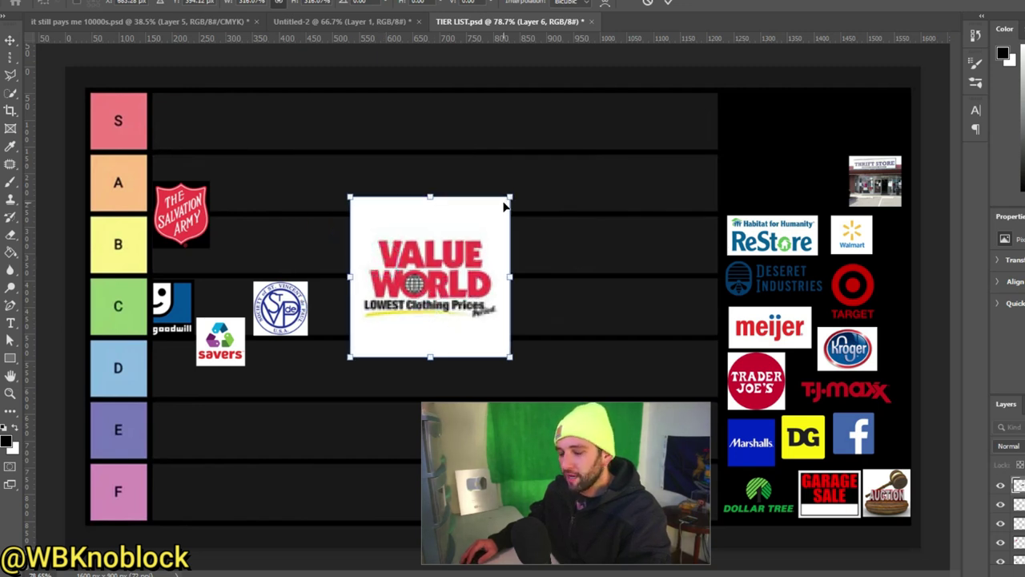
{"action": "left_click_drag", "start_coordinate": [510, 194], "coordinate": [422, 286]}
{"action": "key", "text": "Return"}
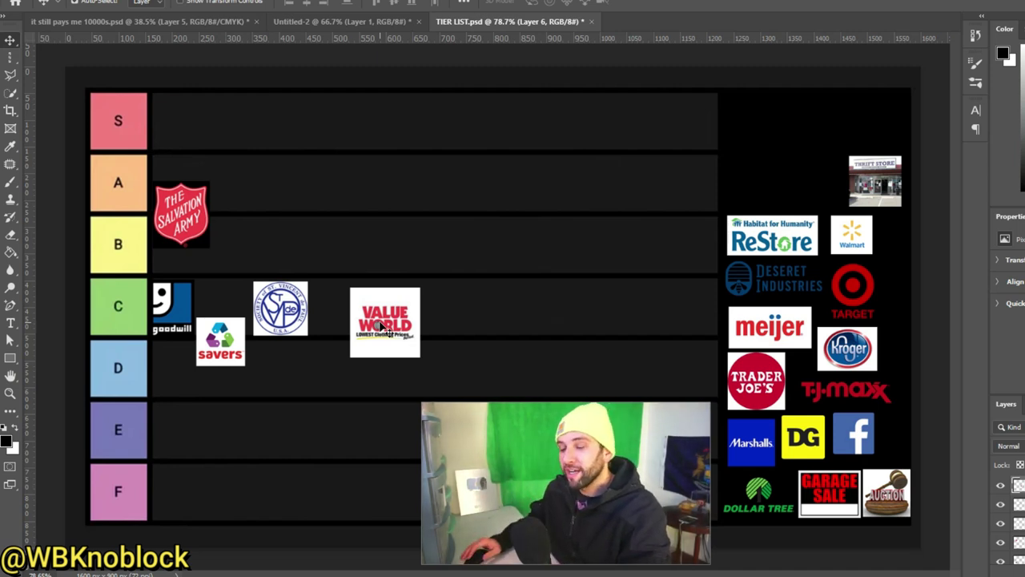
{"action": "left_click_drag", "start_coordinate": [385, 328], "coordinate": [350, 277]}
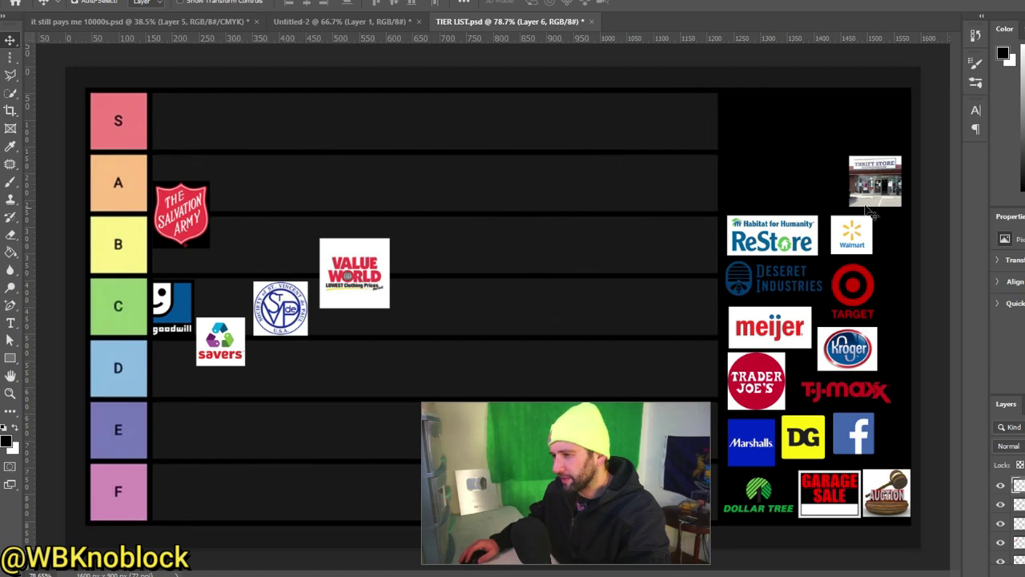
Step: Resize the Thrift Store photo to fit the row height and place it in the A row beside the Salvation Army logo
{"action": "left_click_drag", "start_coordinate": [890, 185], "coordinate": [643, 150]}
{"action": "key", "text": "ctrl+t"}
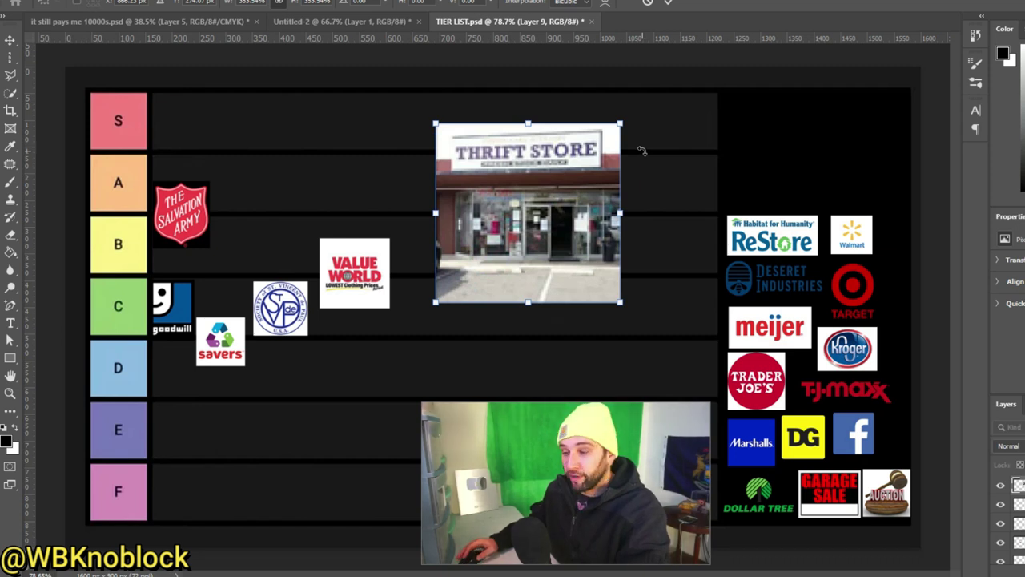
{"action": "left_click_drag", "start_coordinate": [622, 120], "coordinate": [524, 217]}
{"action": "key", "text": "Return"}
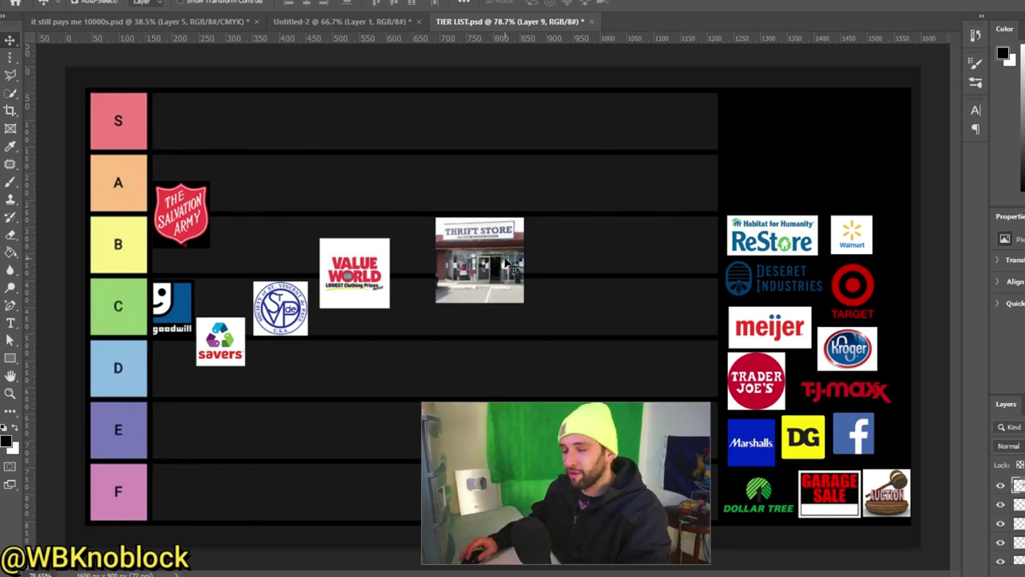
{"action": "left_click_drag", "start_coordinate": [506, 265], "coordinate": [454, 168]}
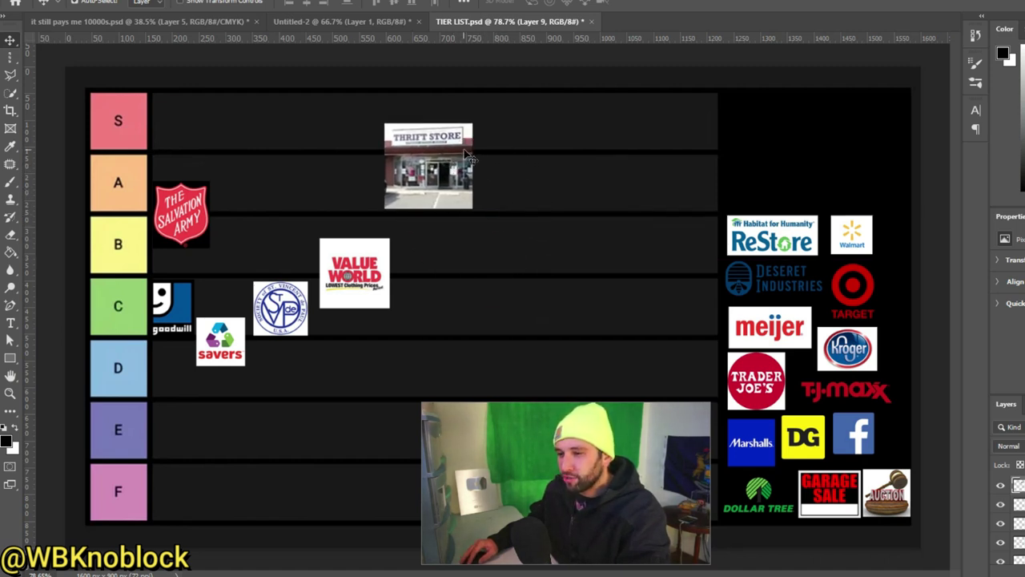
{"action": "key", "text": "ctrl+t"}
{"action": "left_click_drag", "start_coordinate": [472, 125], "coordinate": [270, 176]}
{"action": "key", "text": "Return"}
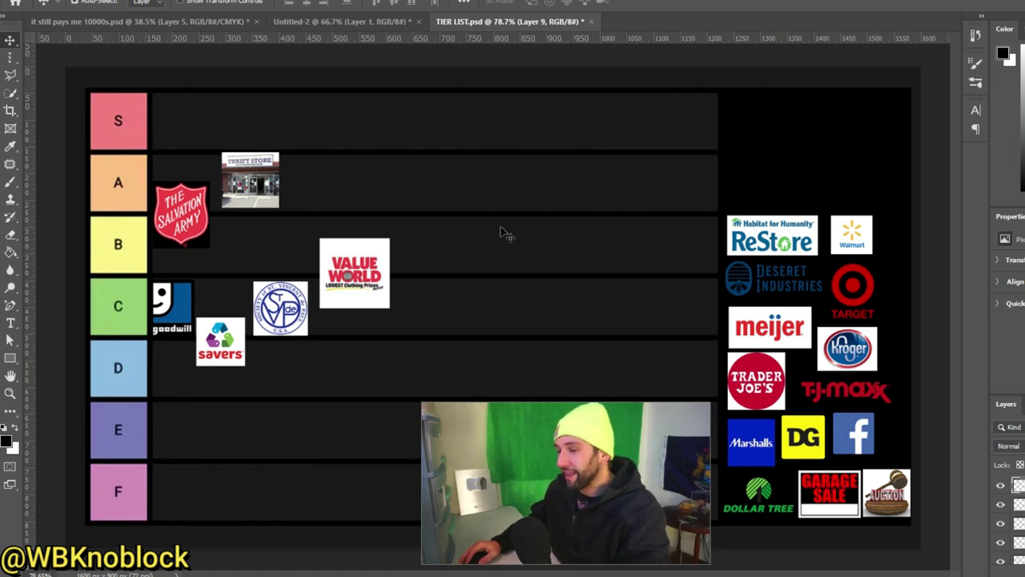
Step: Scale the Habitat for Humanity ReStore logo to about 117% and place it in the D row beside the Savers logo
{"action": "left_click_drag", "start_coordinate": [791, 240], "coordinate": [495, 223]}
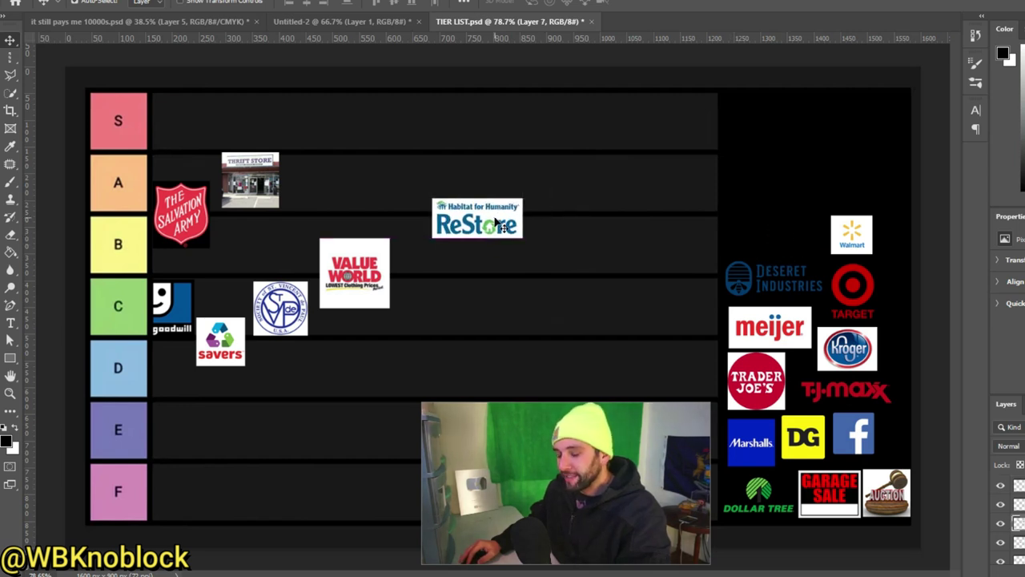
{"action": "key", "text": "ctrl+t"}
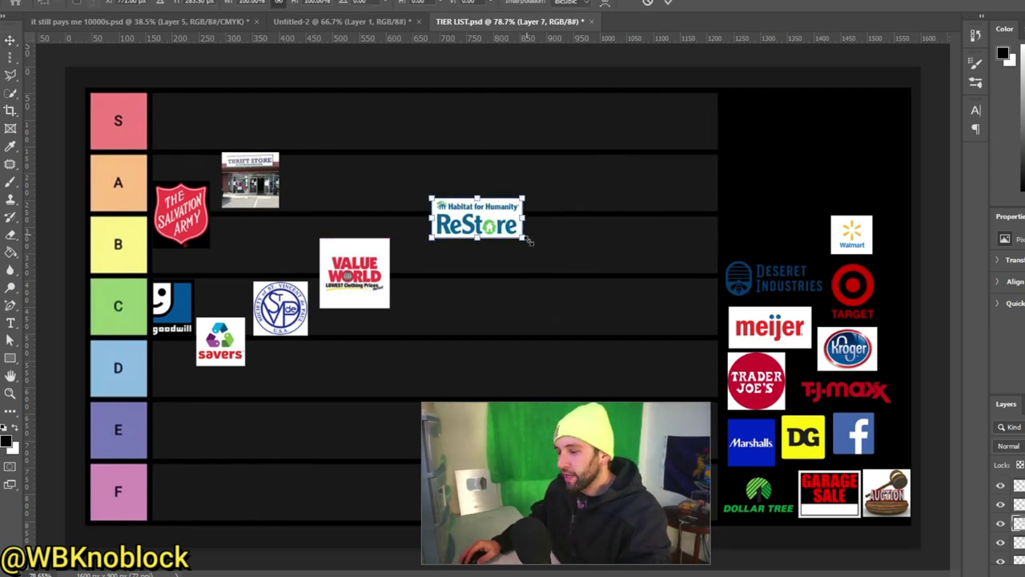
{"action": "left_click_drag", "start_coordinate": [524, 198], "coordinate": [599, 132]}
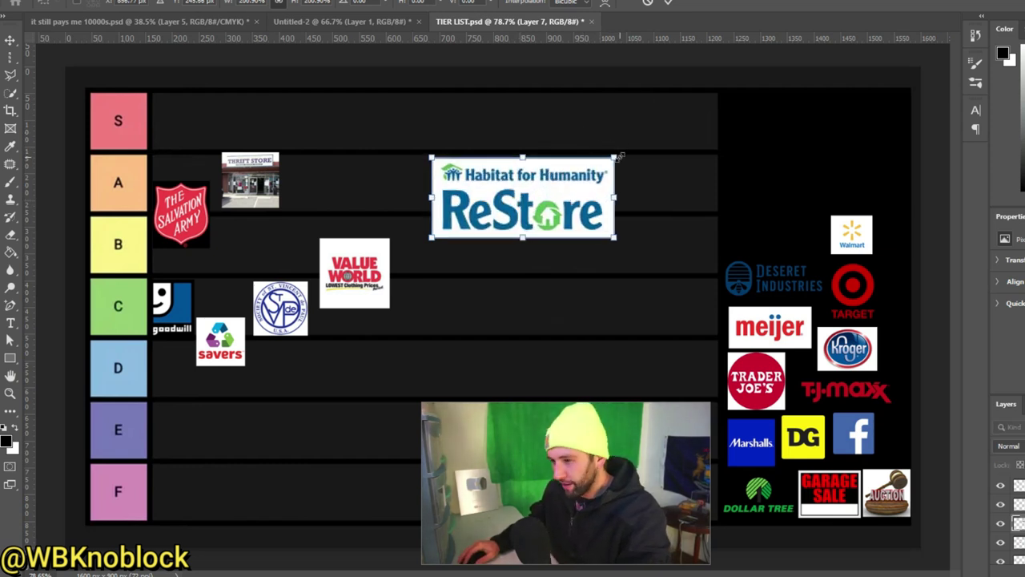
{"action": "left_click_drag", "start_coordinate": [614, 156], "coordinate": [539, 193]}
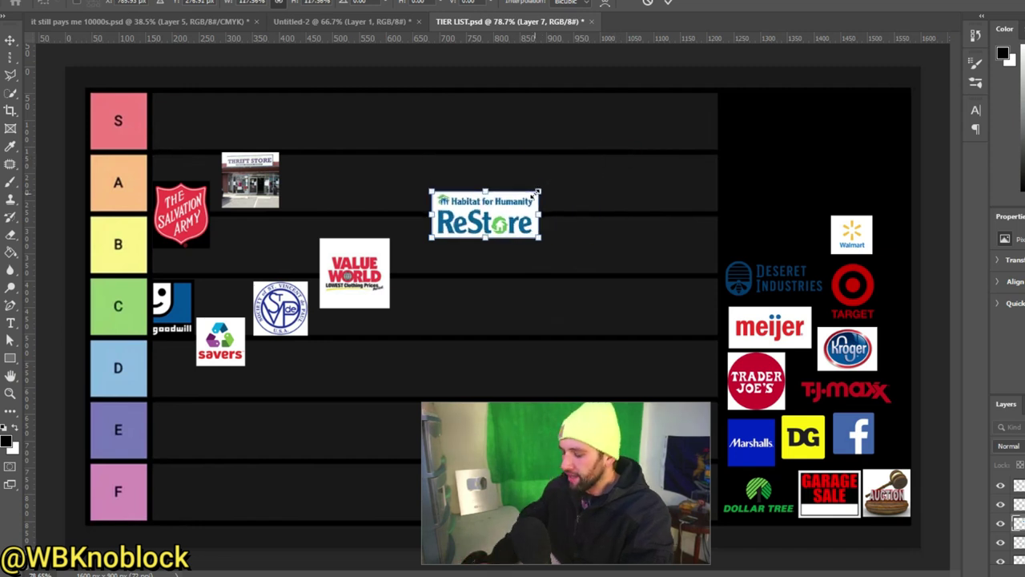
{"action": "key", "text": "Return"}
{"action": "left_click_drag", "start_coordinate": [492, 224], "coordinate": [319, 376]}
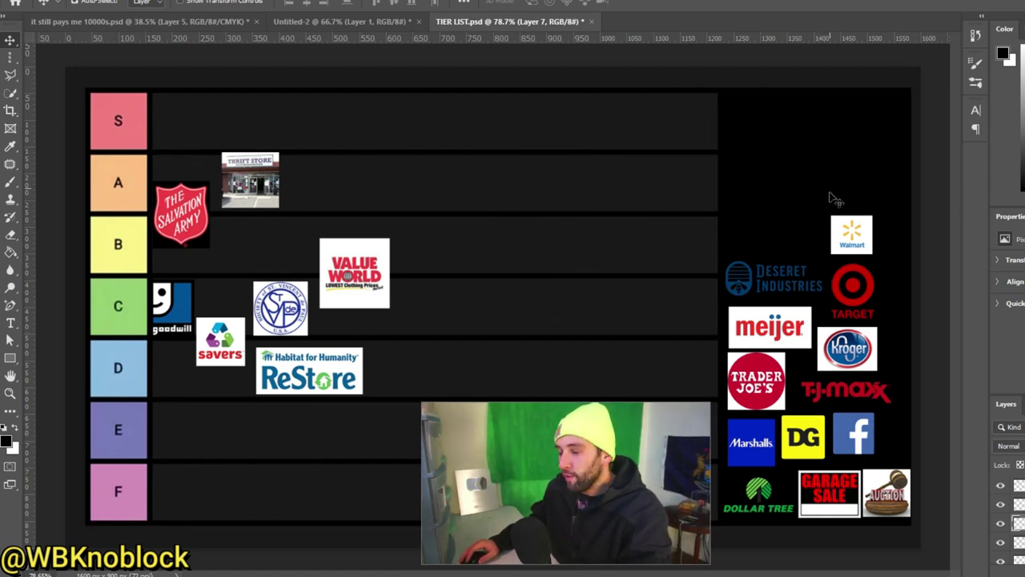
Step: Scale the Walmart logo to about 138% and place it across the A and B rows, up and right of Value World
{"action": "left_click_drag", "start_coordinate": [849, 232], "coordinate": [472, 92]}
{"action": "key", "text": "ctrl+t"}
{"action": "left_click_drag", "start_coordinate": [632, 94], "coordinate": [517, 153]}
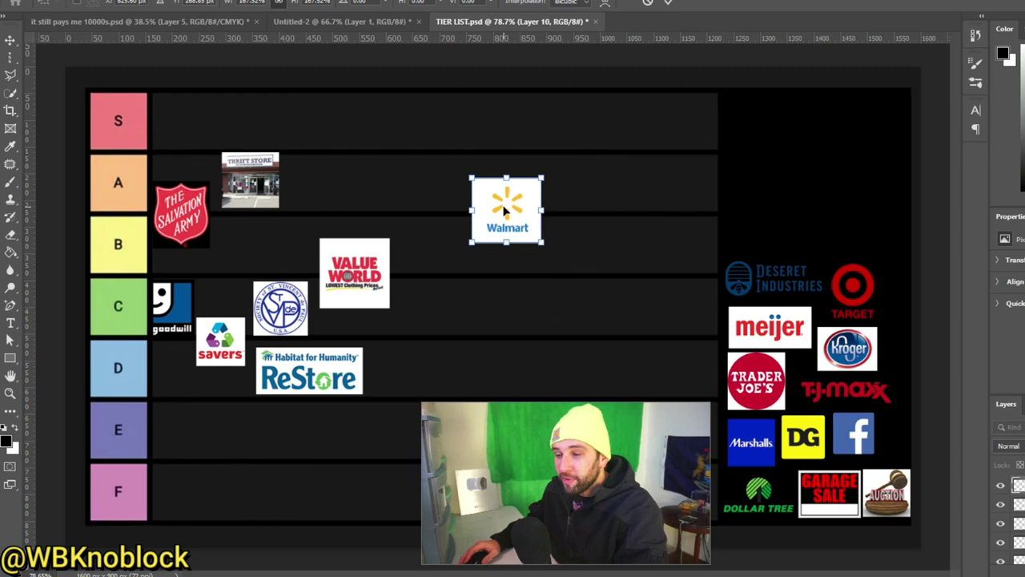
{"action": "left_click_drag", "start_coordinate": [505, 210], "coordinate": [453, 194]}
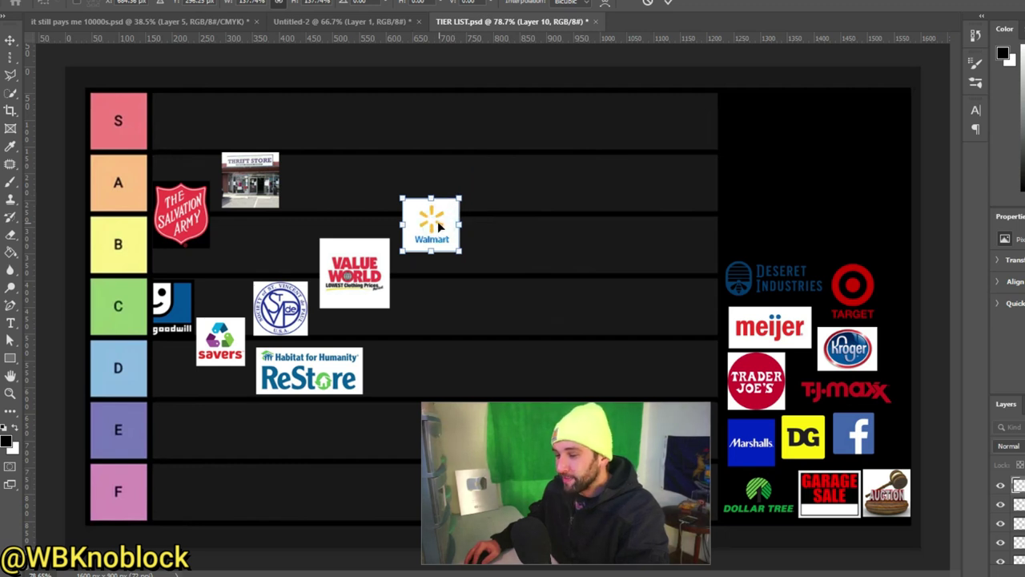
{"action": "left_click_drag", "start_coordinate": [441, 230], "coordinate": [437, 226]}
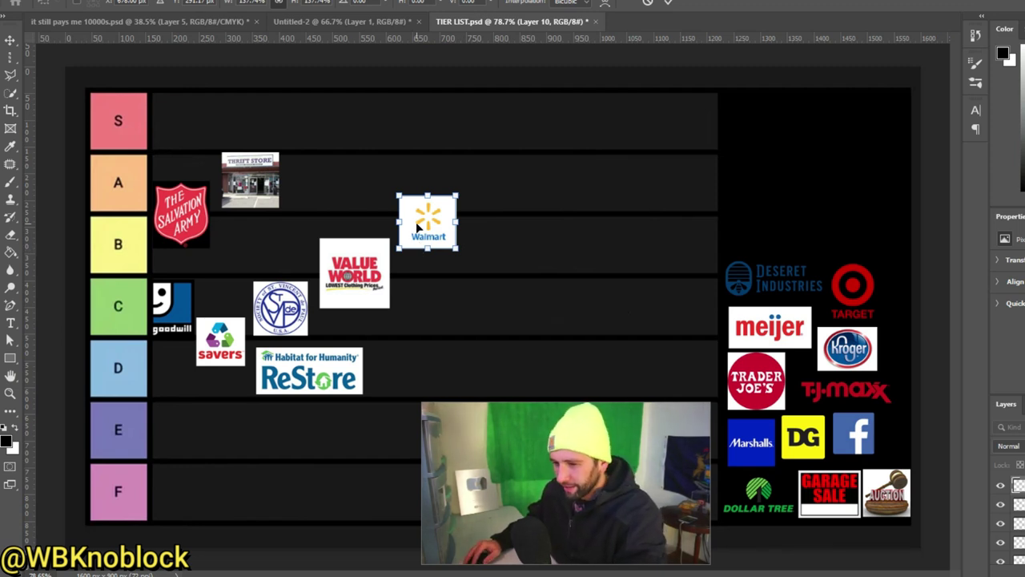
{"action": "left_click_drag", "start_coordinate": [427, 227], "coordinate": [427, 224]}
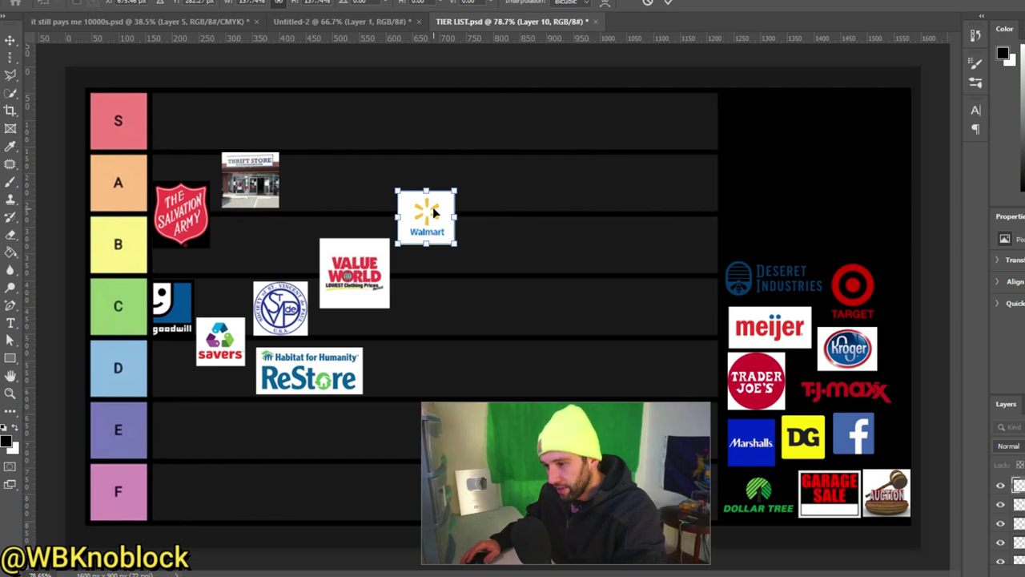
{"action": "key", "text": "Return"}
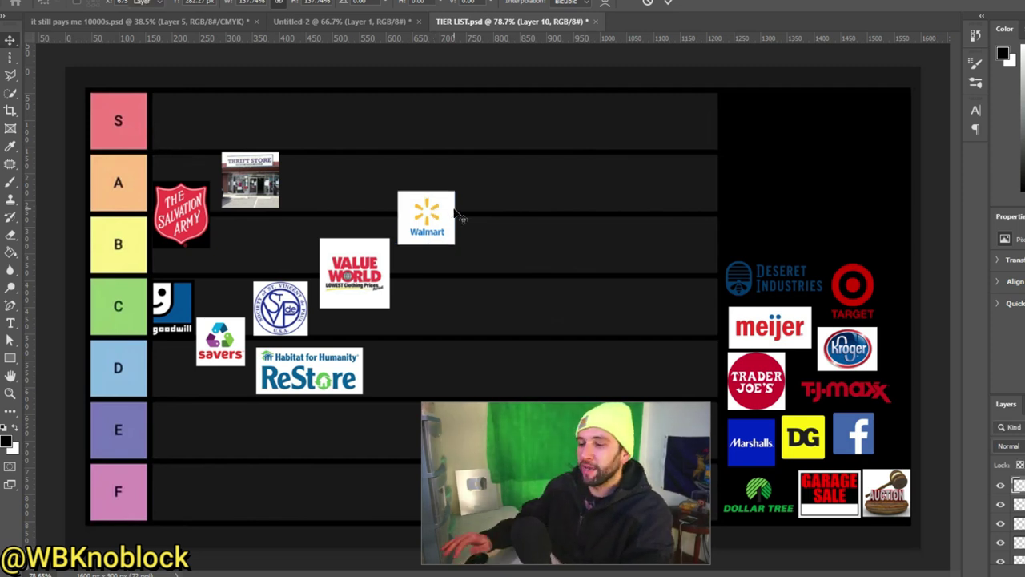